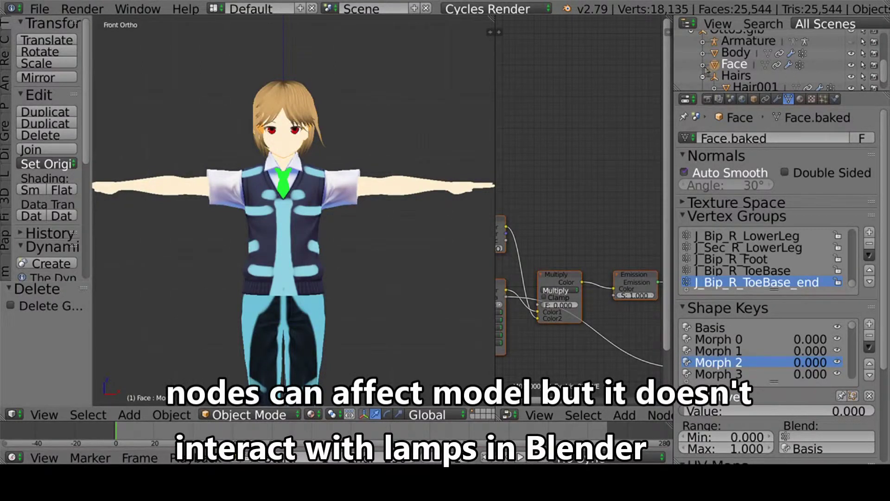
Step: Make Body the active object, enter Edit Mode and select all its vertices
left_click(733, 54)
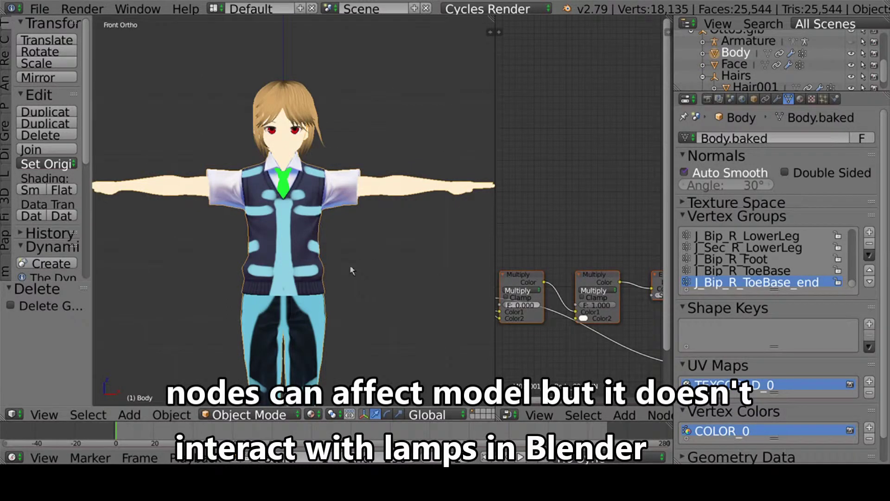
left_click(250, 414)
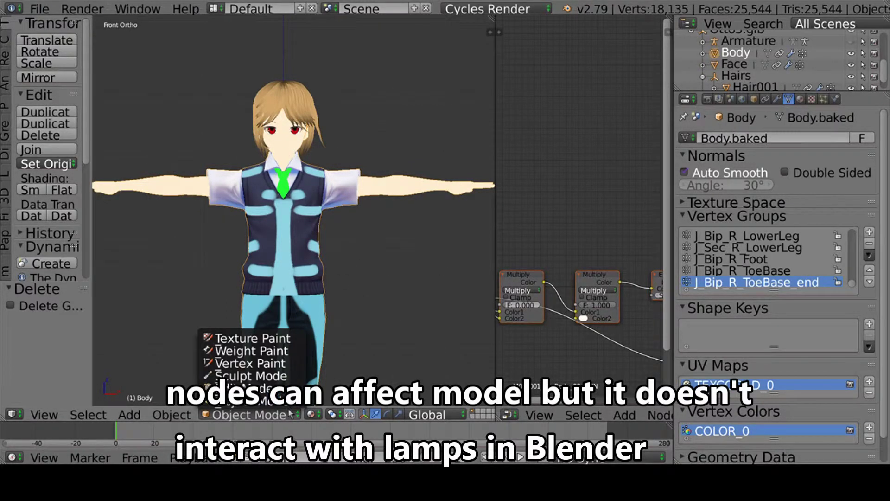
left_click(232, 388)
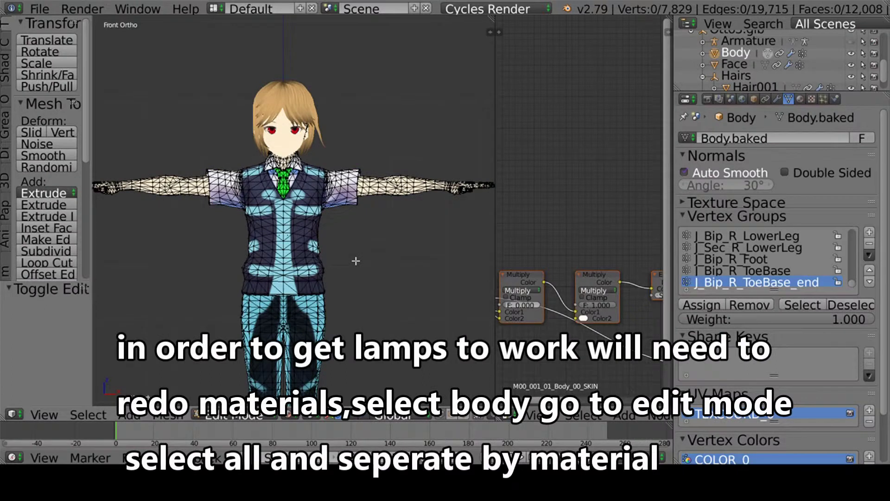
key("a")
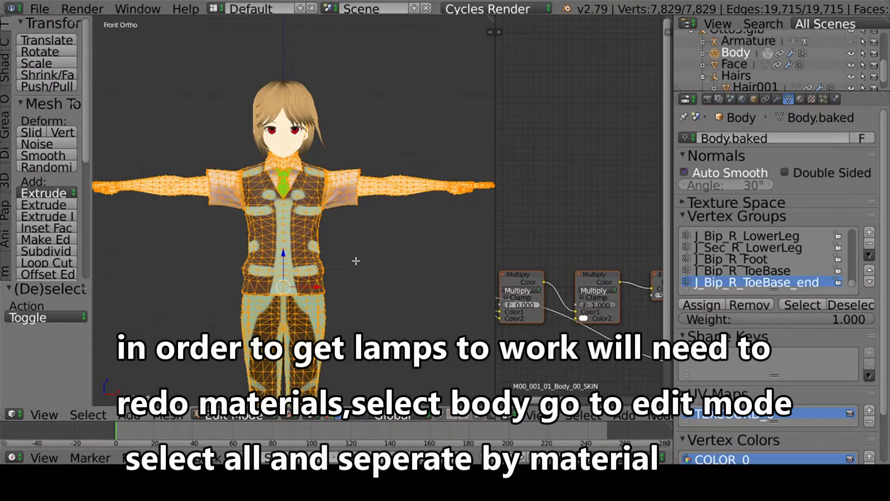
key("j")
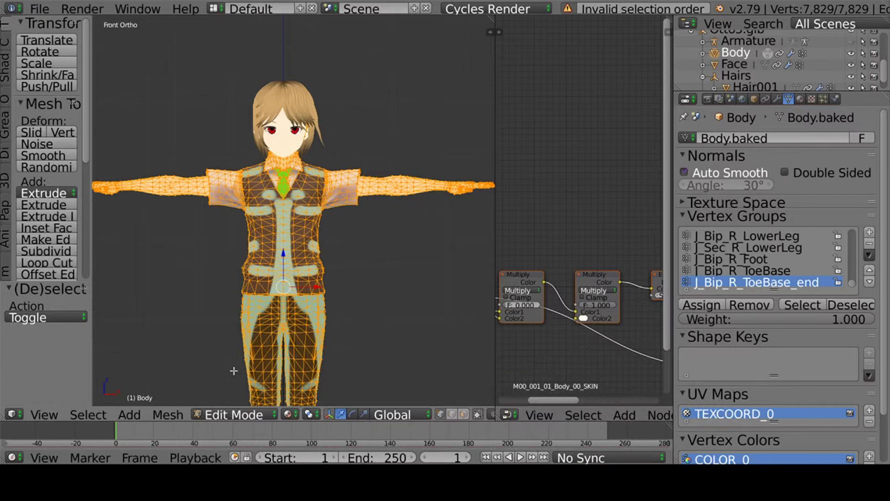
Step: Separate the Body mesh by material into Body.001, Body.002, Body.003 and more
key("Tab")
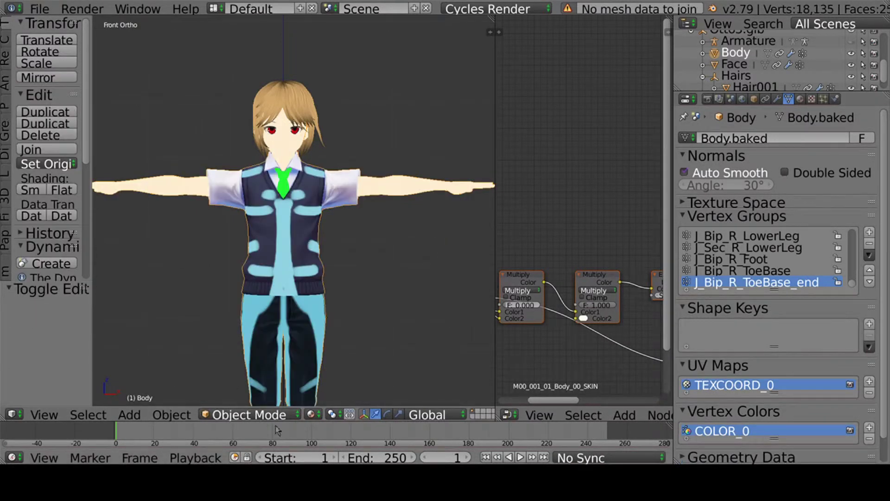
left_click(269, 414)
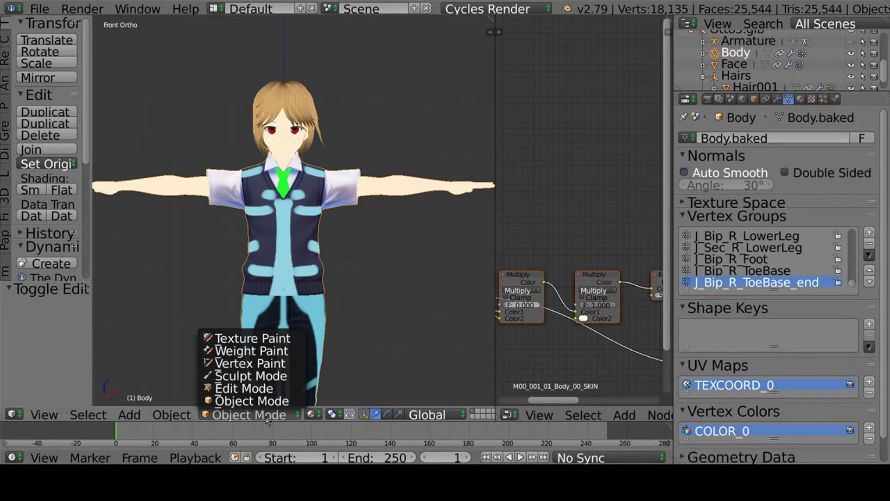
left_click(250, 386)
key("p")
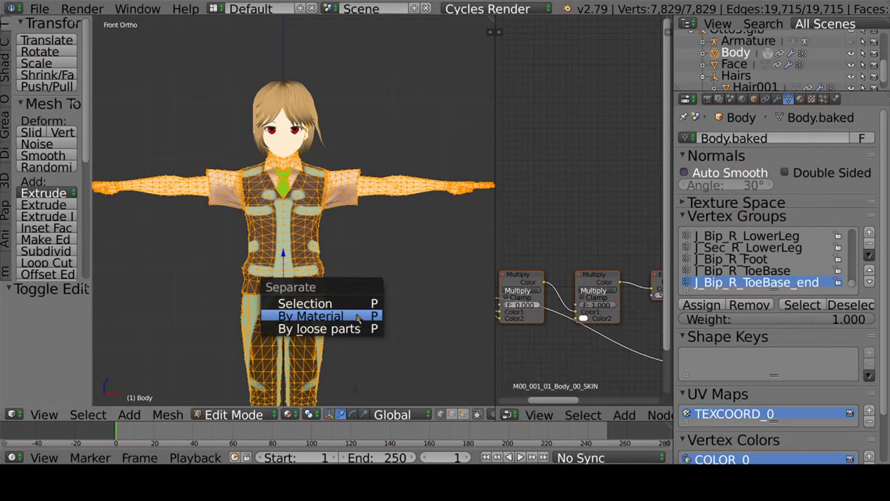
left_click(358, 318)
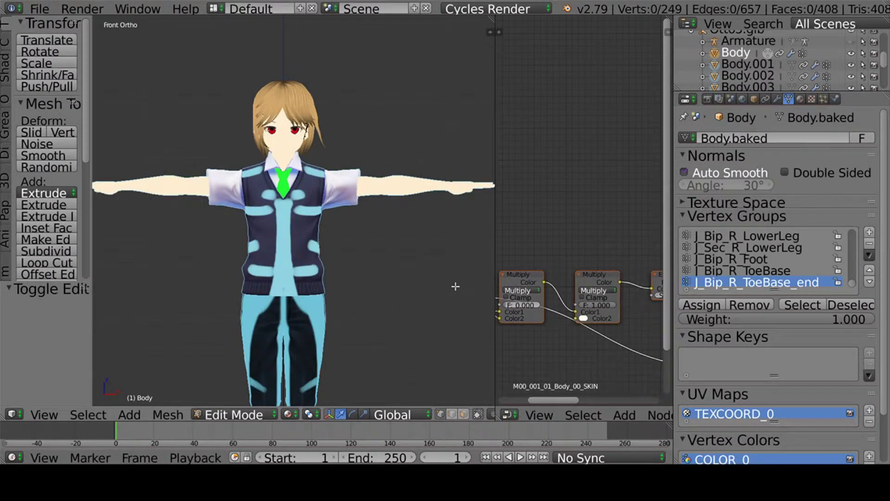
left_click(759, 66)
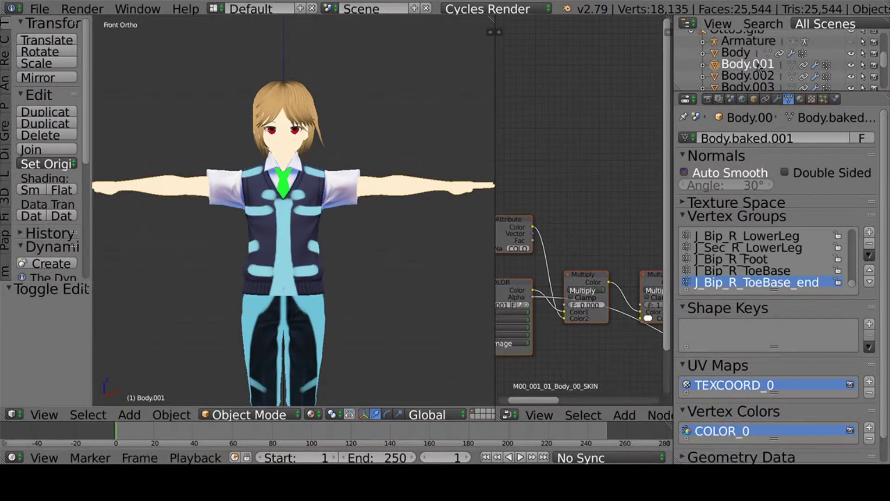
Step: Rename the Body.001 object to 'skin'
left_click(801, 99)
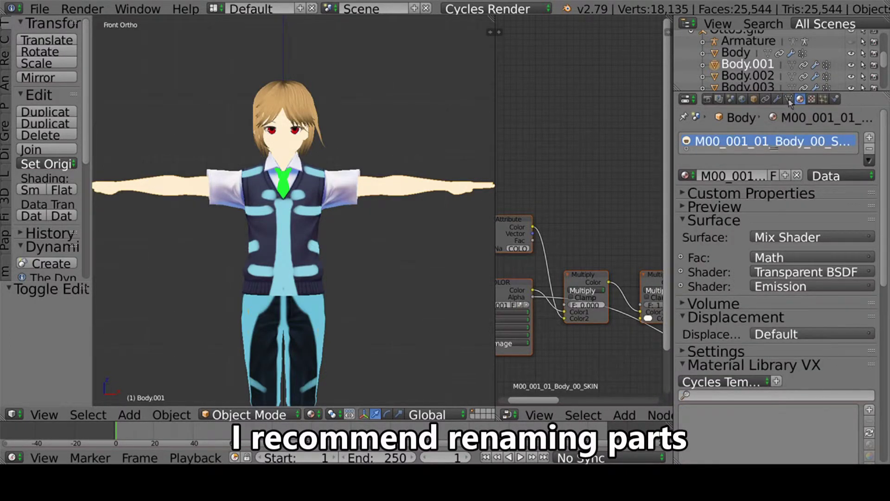
right_click(748, 69)
left_click(662, 180)
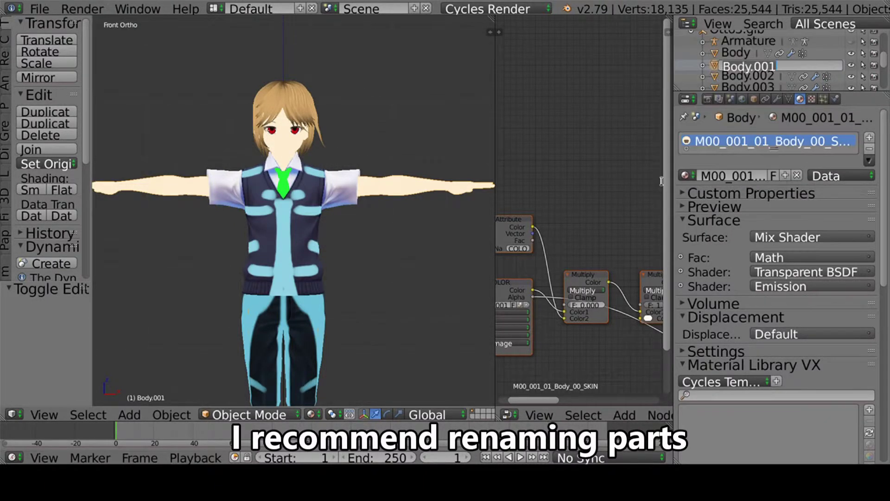
type("skin")
key("Return")
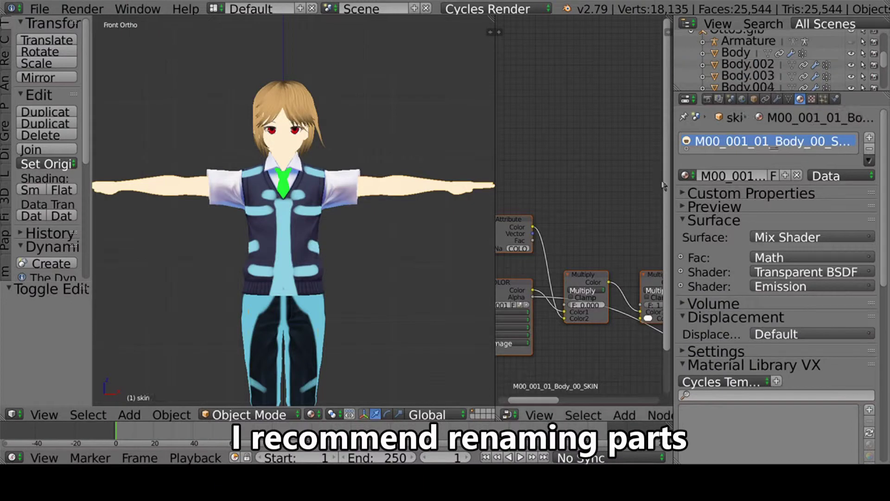
Step: Rename the Body.002 object to 'shirt'
left_click(738, 68)
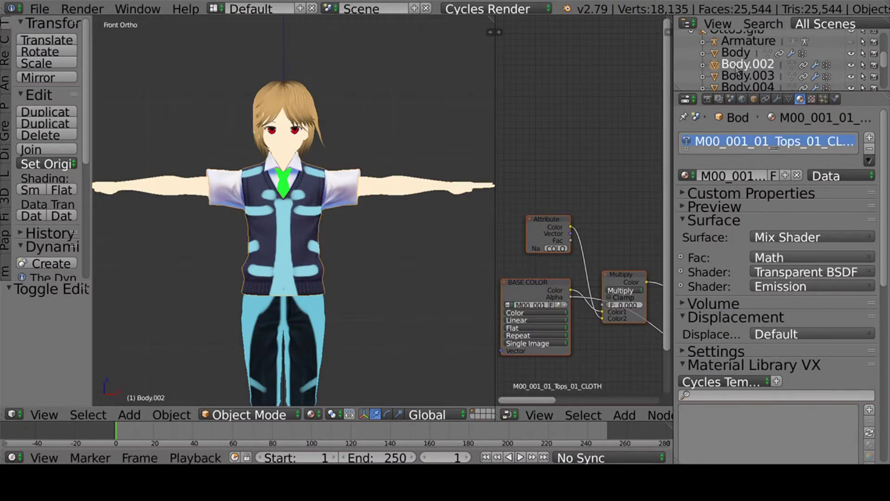
right_click(738, 69)
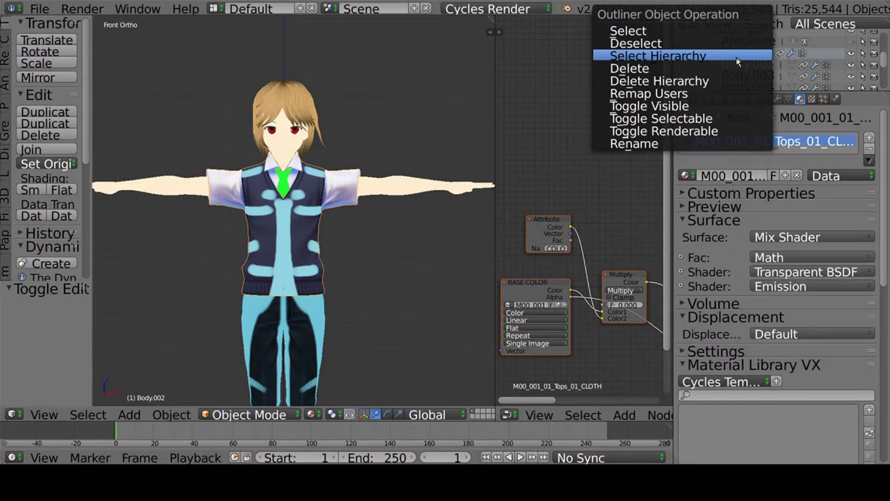
left_click(679, 147)
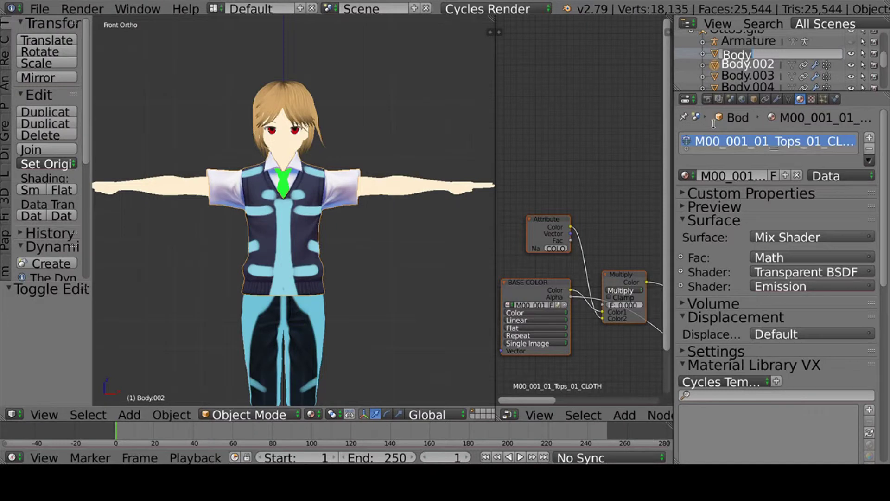
key("Return")
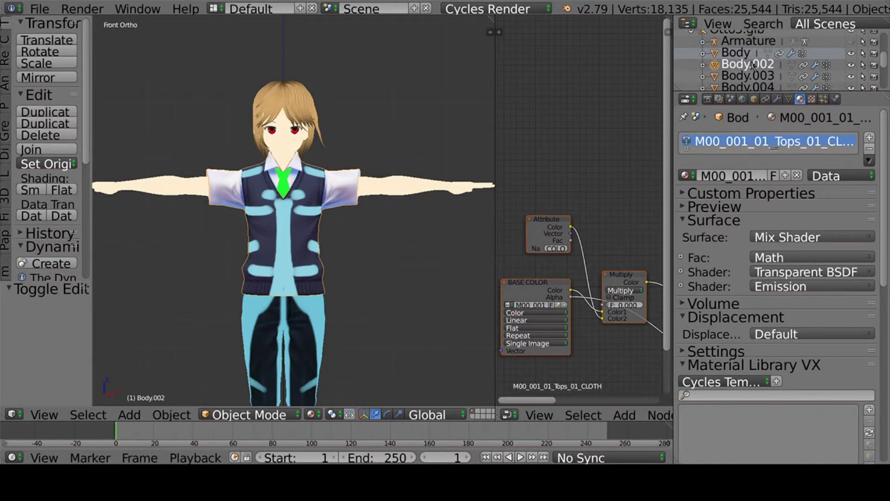
right_click(755, 67)
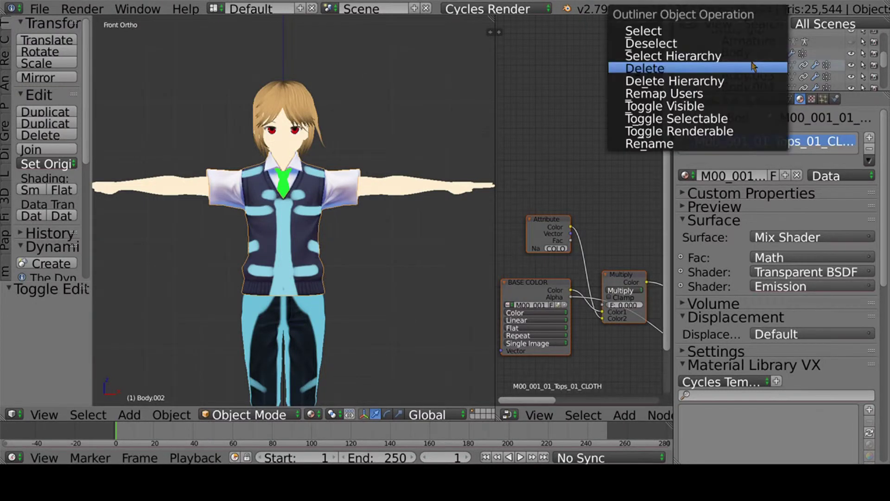
left_click(696, 143)
type("shirt")
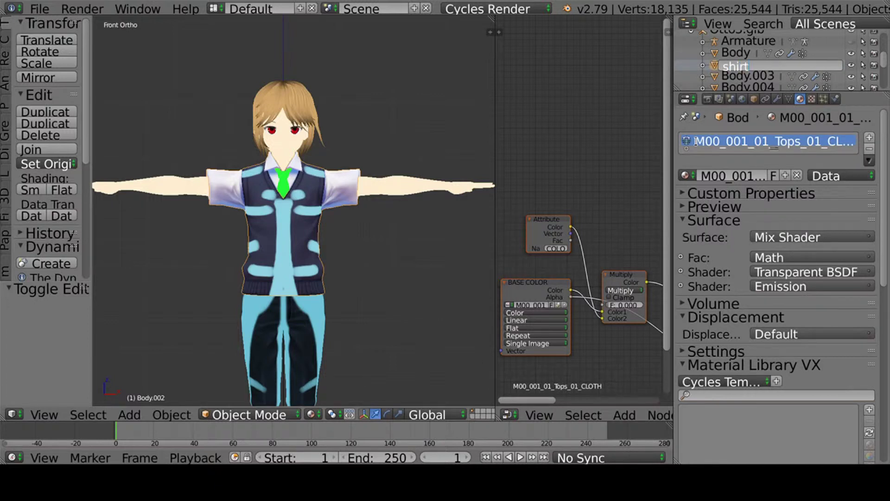
key("Return")
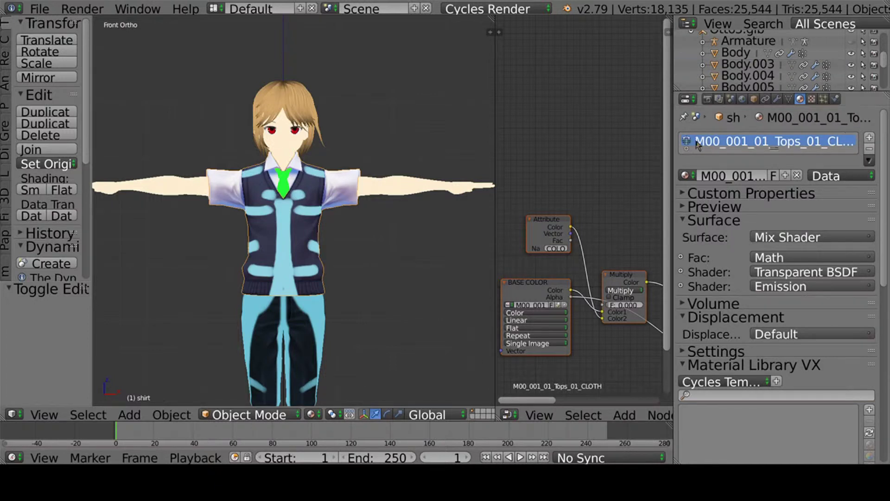
left_click(736, 66)
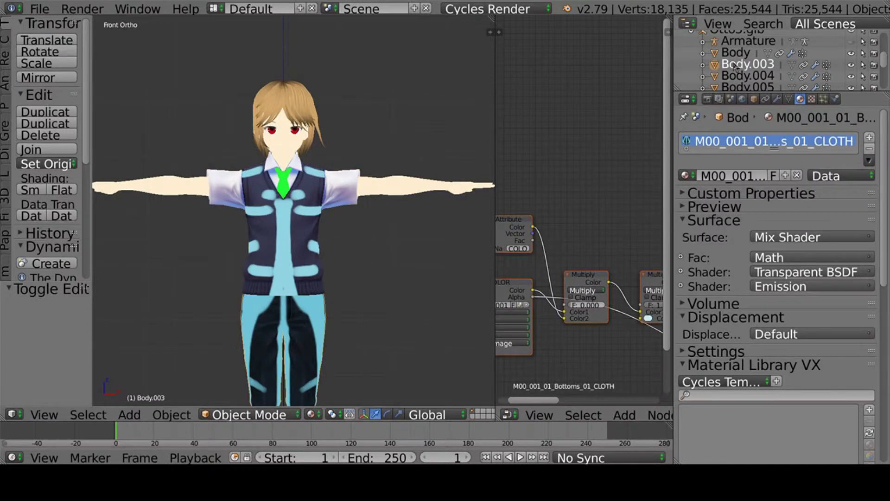
Step: Check Body.003's material and rename the object to 'pants'
right_click(736, 66)
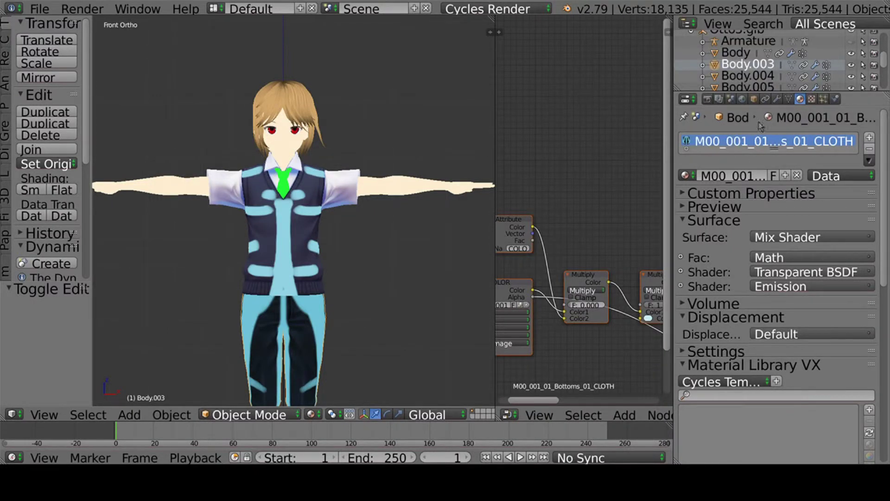
left_click(789, 99)
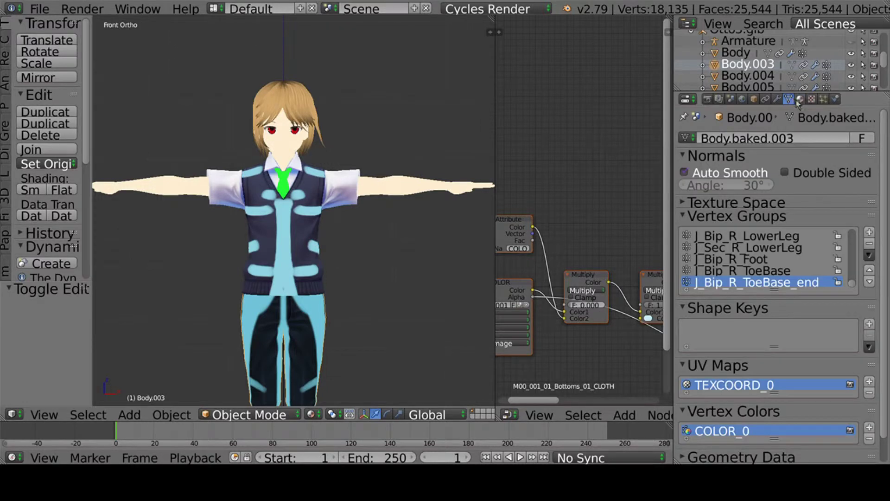
left_click(799, 100)
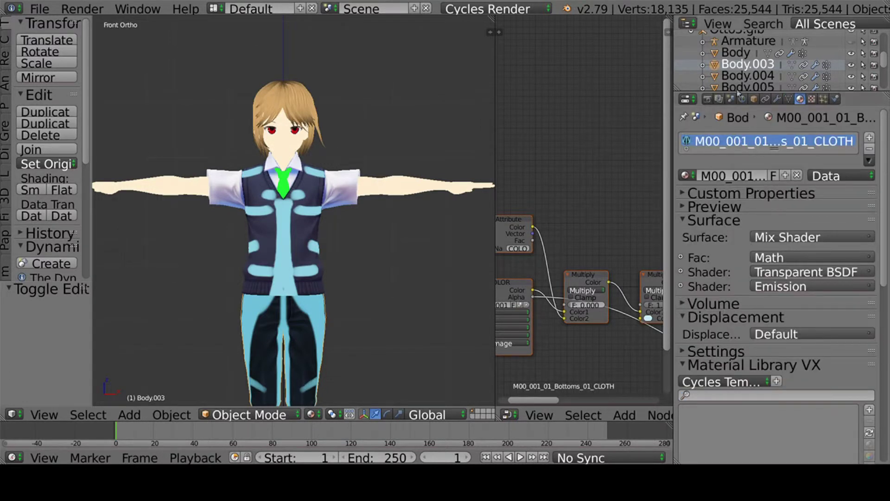
scroll(586, 284, "down", 2)
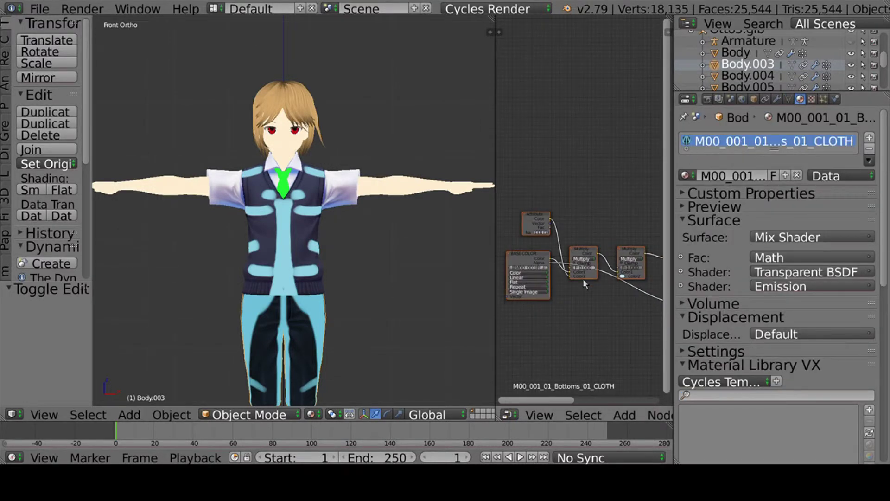
scroll(586, 284, "up", 2)
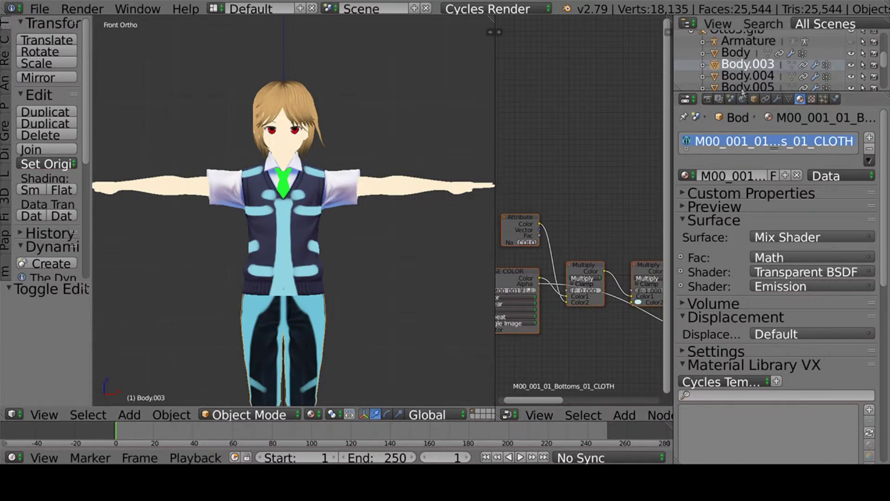
right_click(756, 68)
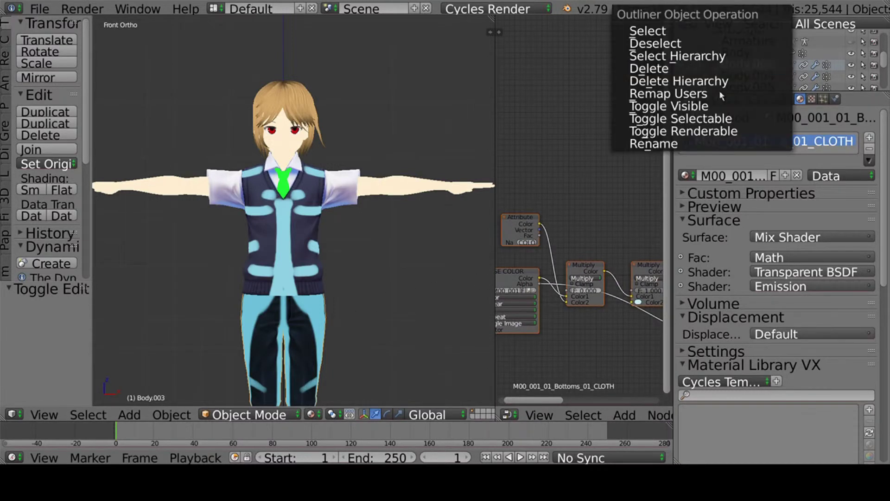
left_click(684, 147)
type("pa")
key("Return")
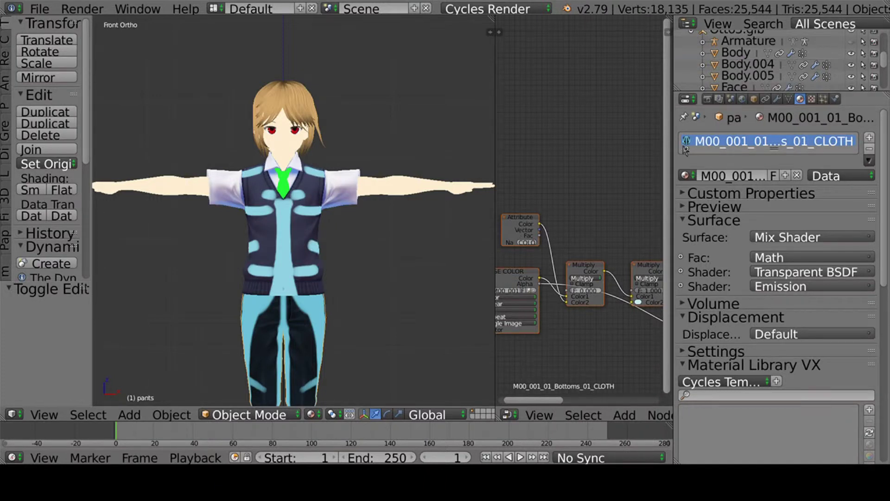
Step: Rename the Body.004 object to 'tie'
left_click(747, 65)
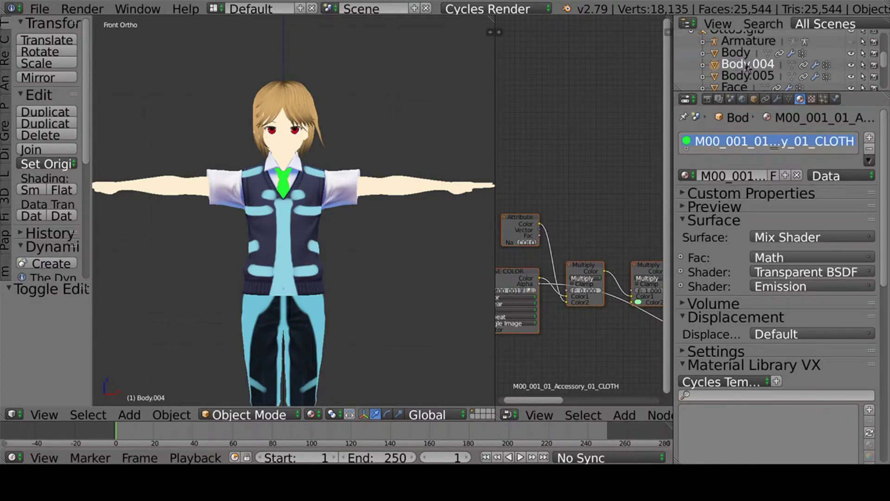
right_click(748, 67)
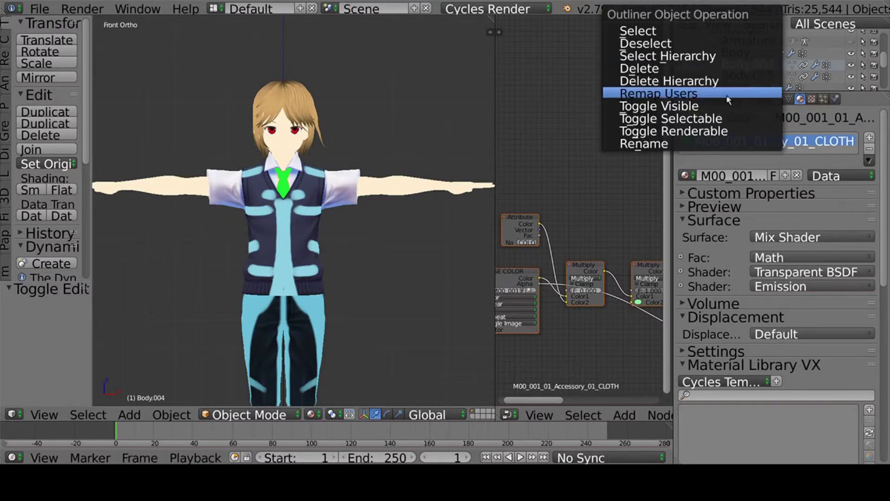
left_click(696, 144)
type("tie")
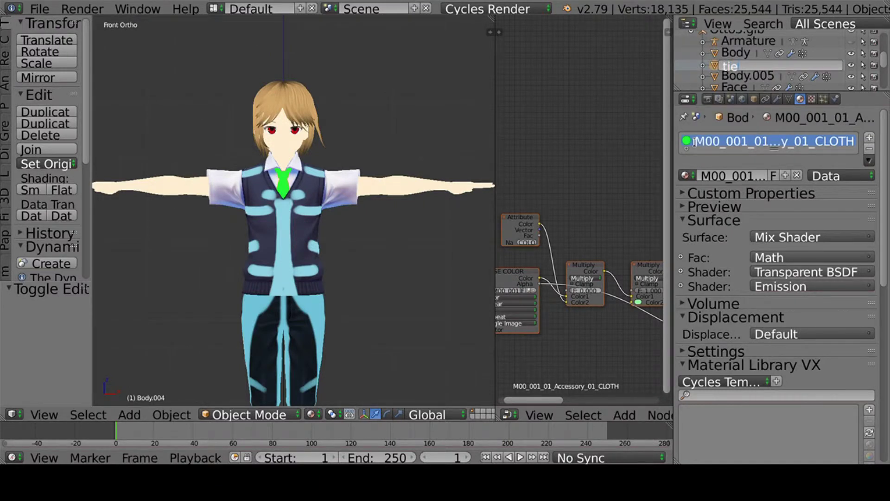
key("Return")
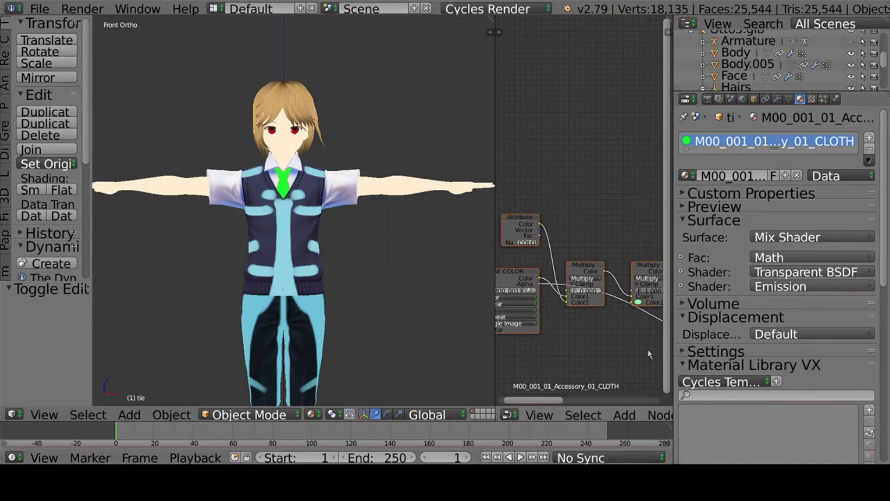
Step: Rename Body.005, which carries the Shoes cloth material, to 'shoes'
left_click(783, 67)
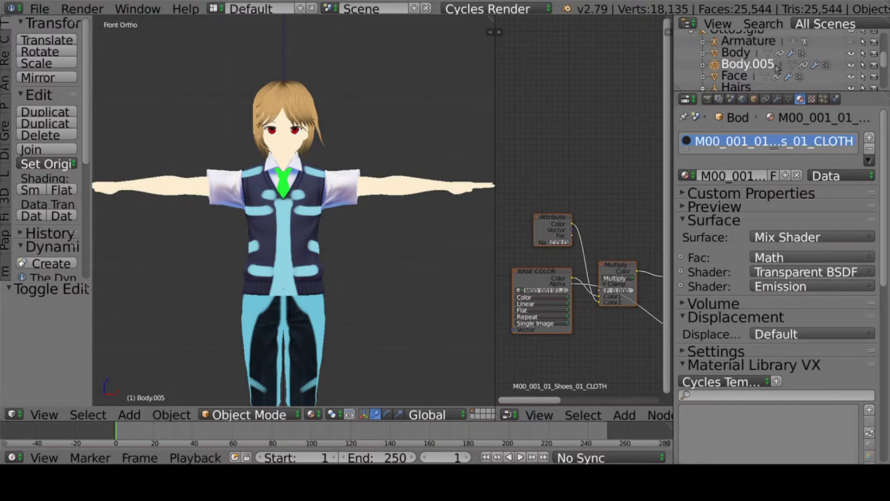
right_click(779, 68)
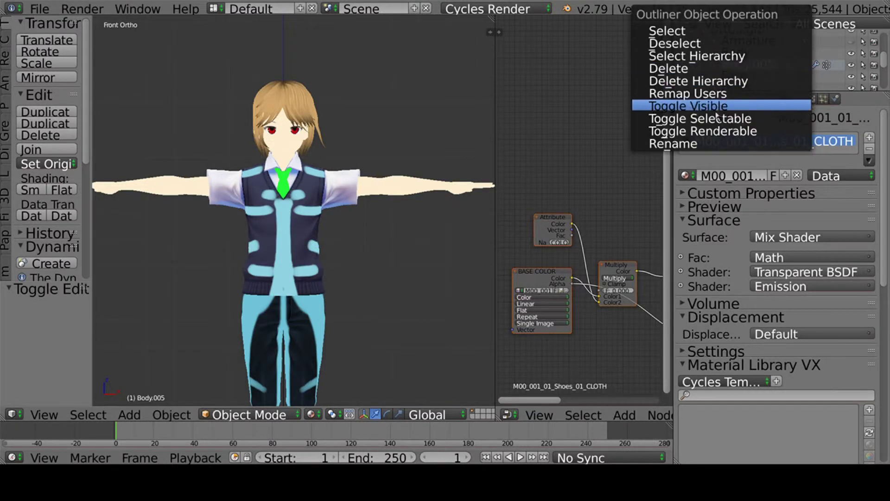
left_click(714, 142)
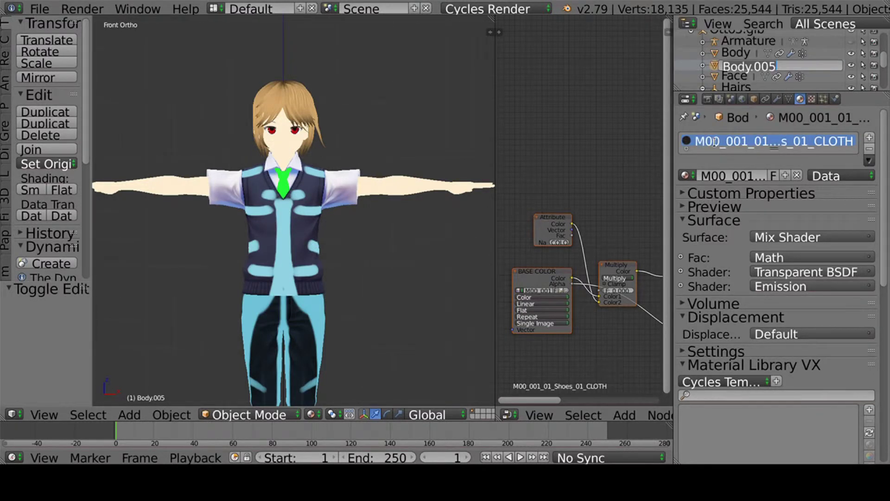
type("shoes")
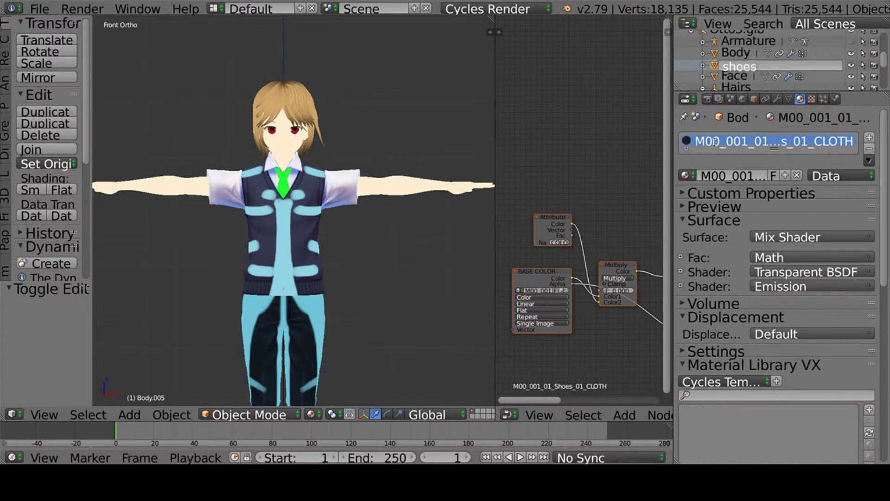
key("Return")
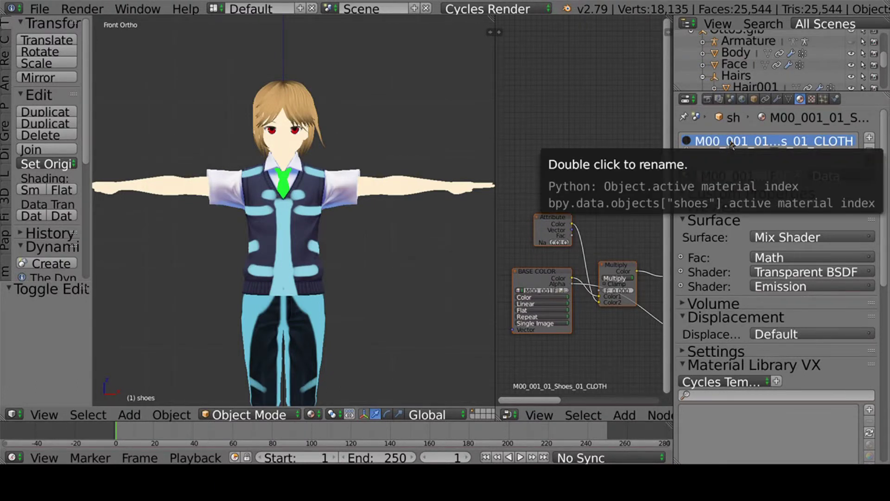
left_click(750, 55)
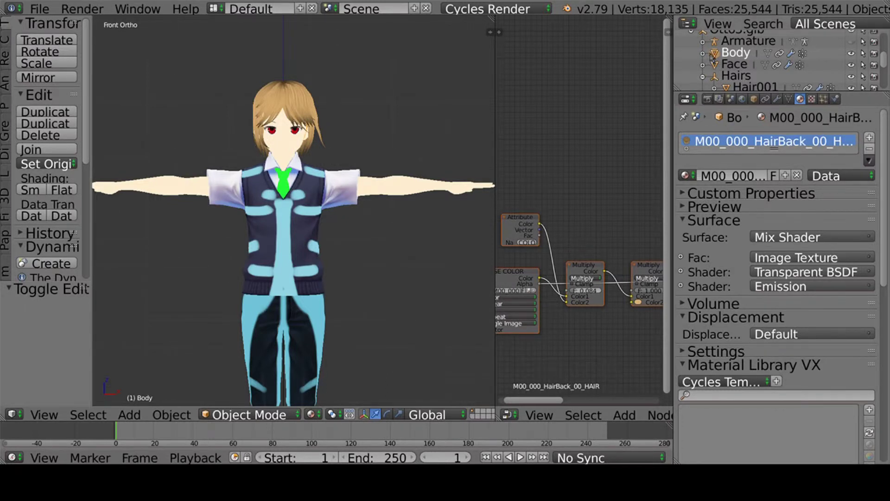
Step: Rename the leftover Body object with the HairBack material to 'hair base'
left_click(704, 53)
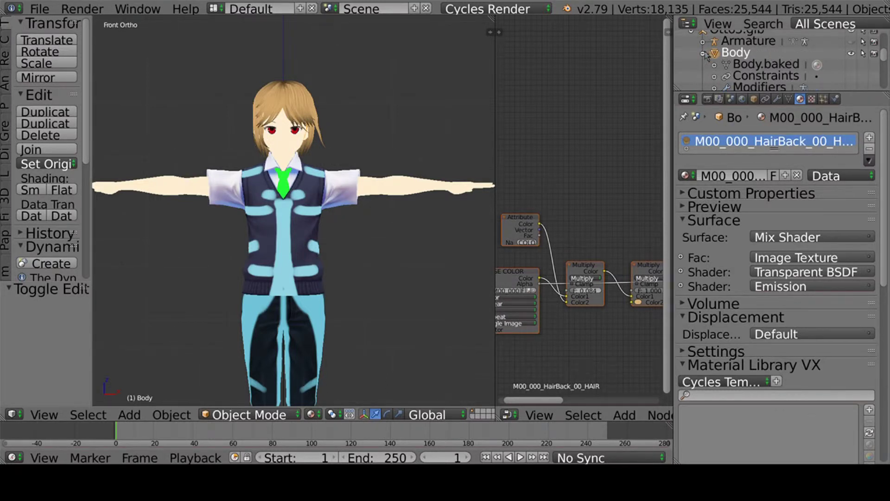
left_click(704, 53)
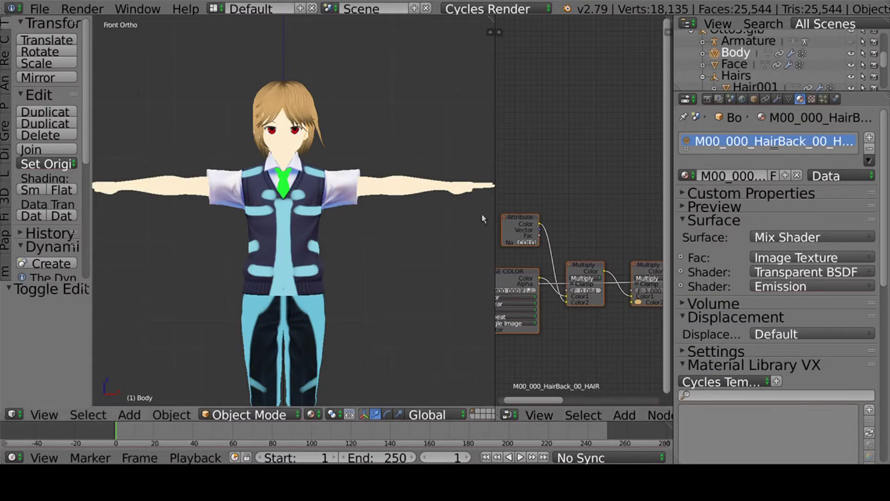
right_click(737, 54)
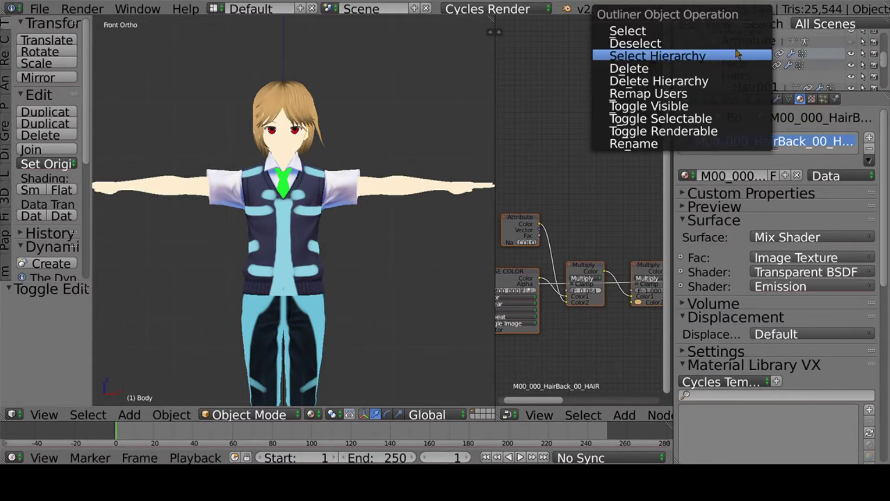
left_click(686, 142)
type("hair")
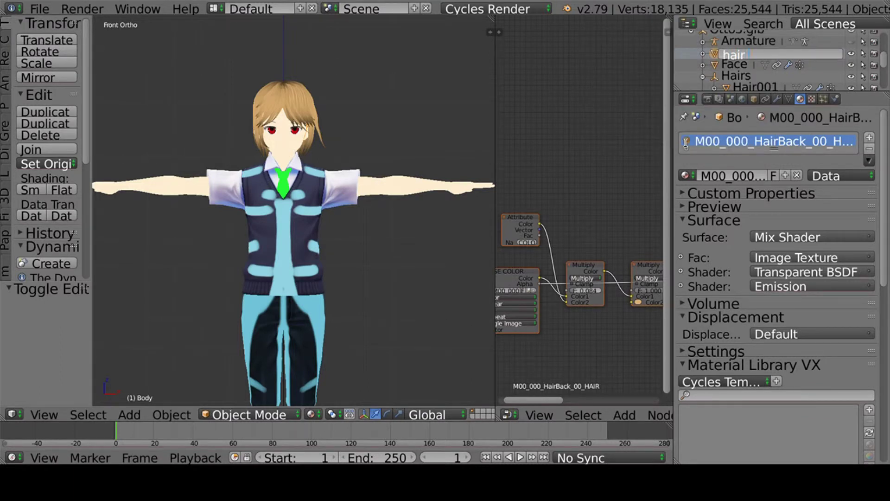
type("se")
key("Return")
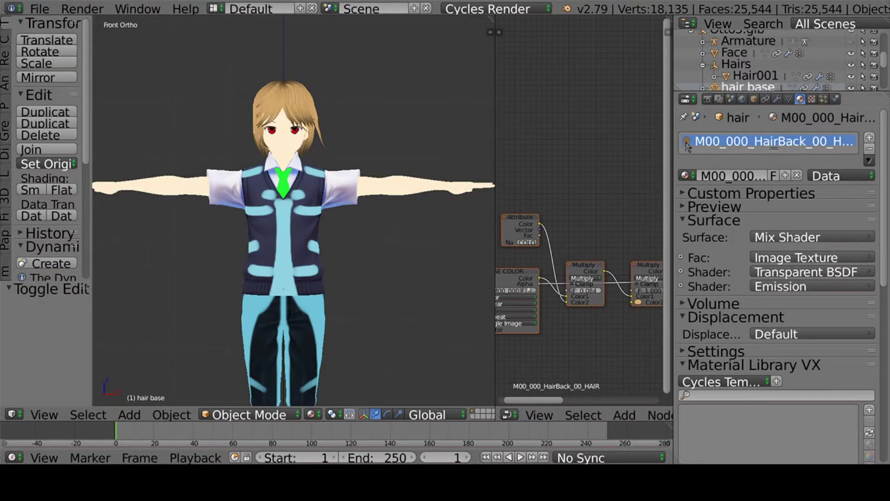
Step: Inspect Face, Hair001 and pants, then select tie to show its Accessory material
left_click(727, 56)
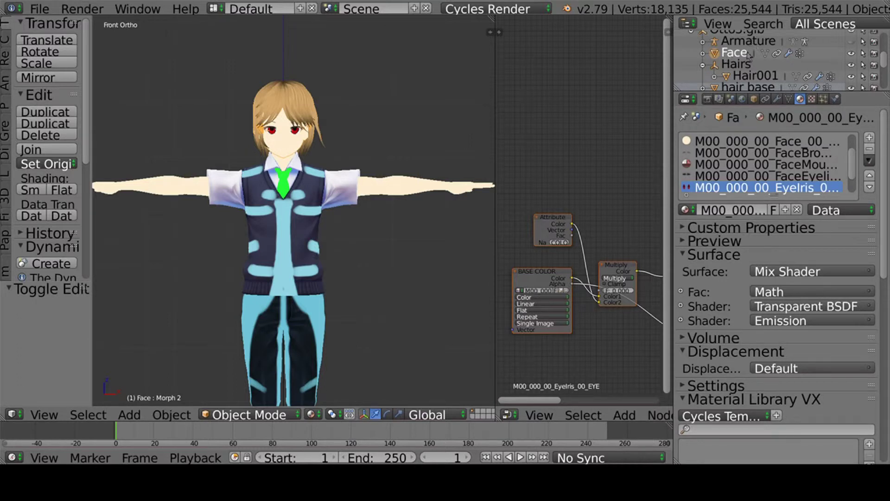
scroll(750, 56, "up", 2)
scroll(750, 56, "down", 7)
scroll(750, 56, "up", 5)
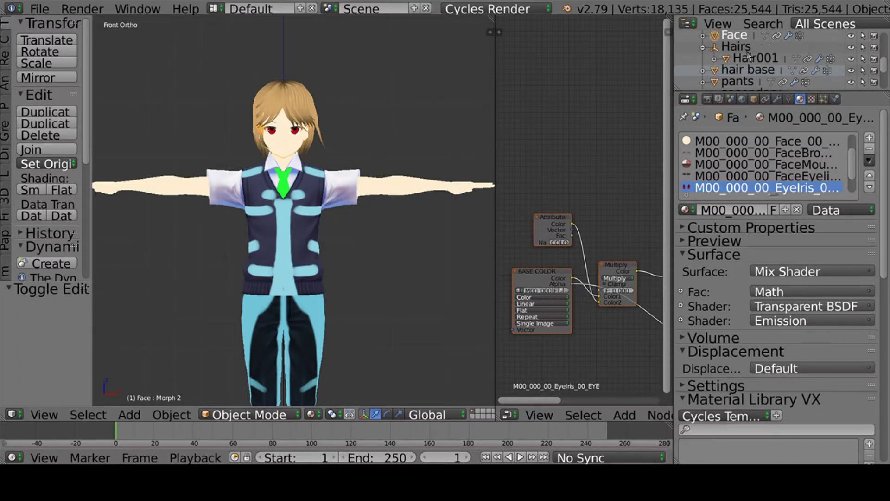
left_click(704, 37)
left_click(703, 37)
left_click(750, 59)
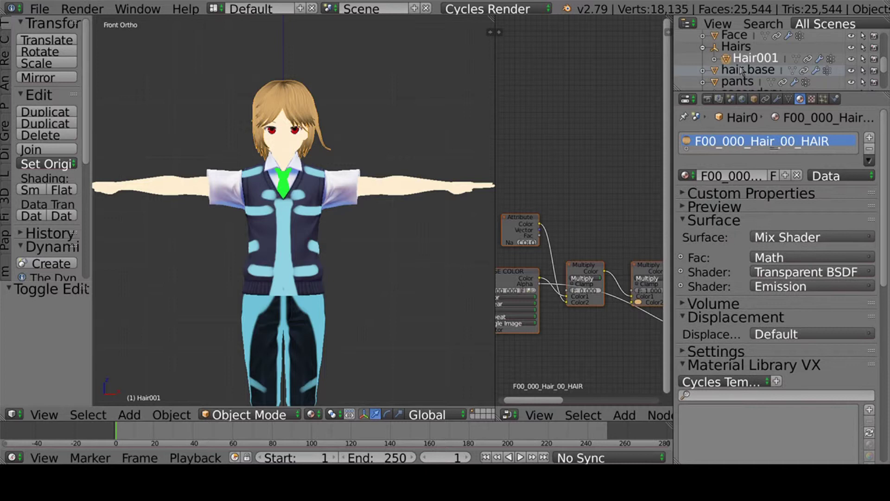
left_click(735, 82)
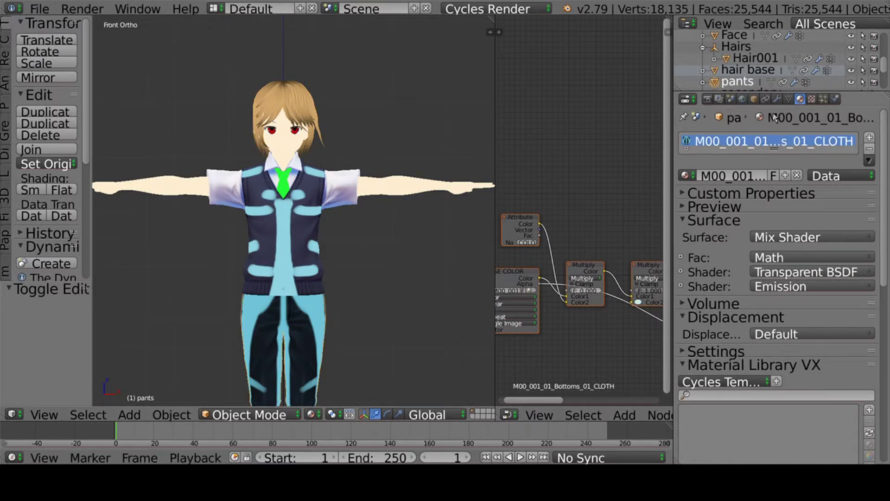
scroll(754, 82, "down", 3)
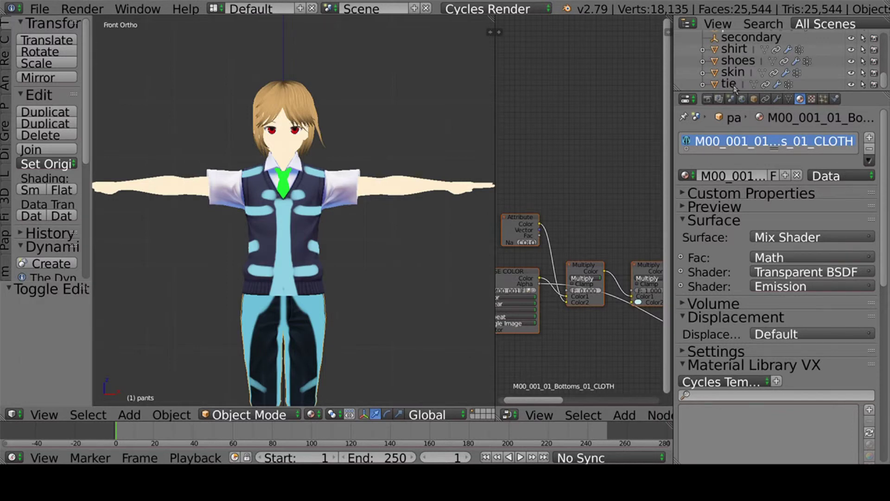
left_click(736, 84)
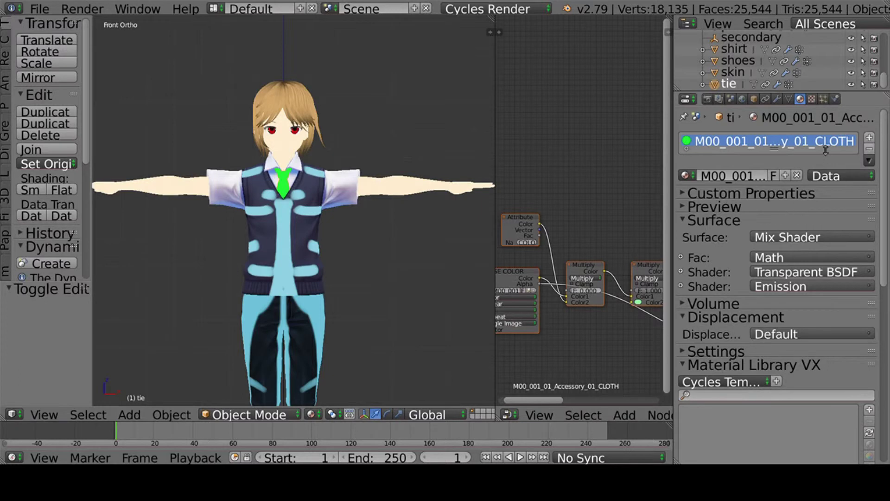
Step: Unlink the tie's Accessory material and give it a new Material.001 with a Diffuse BSDF
left_click(798, 176)
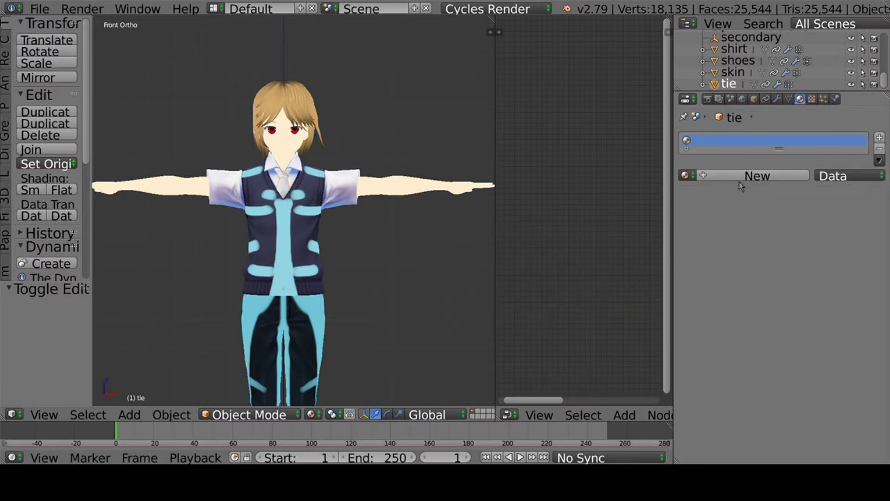
left_click(742, 176)
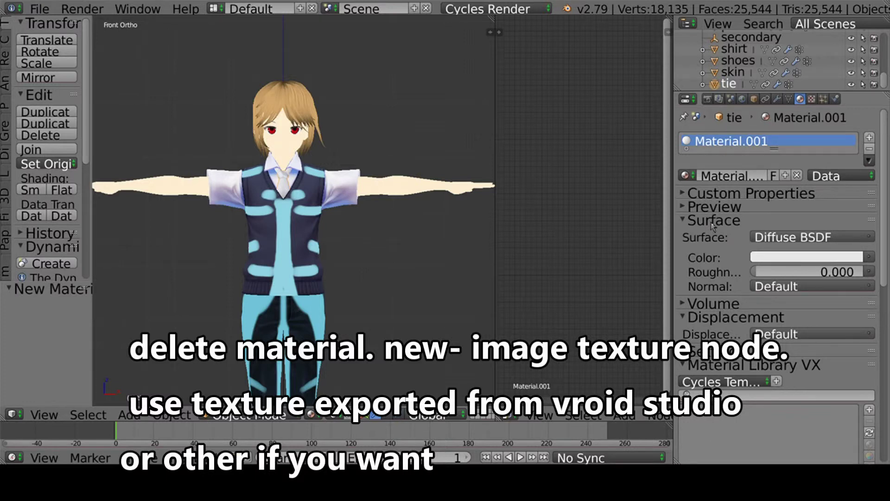
left_click(627, 415)
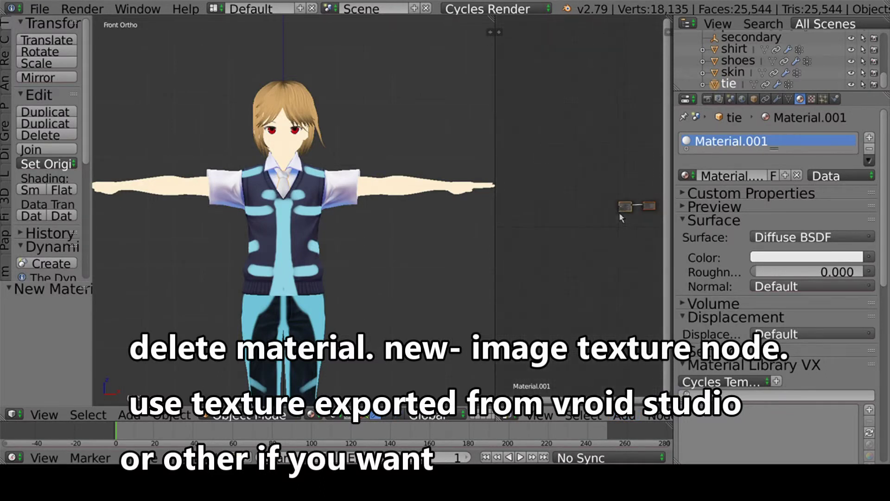
middle_click_drag(621, 214, 597, 214)
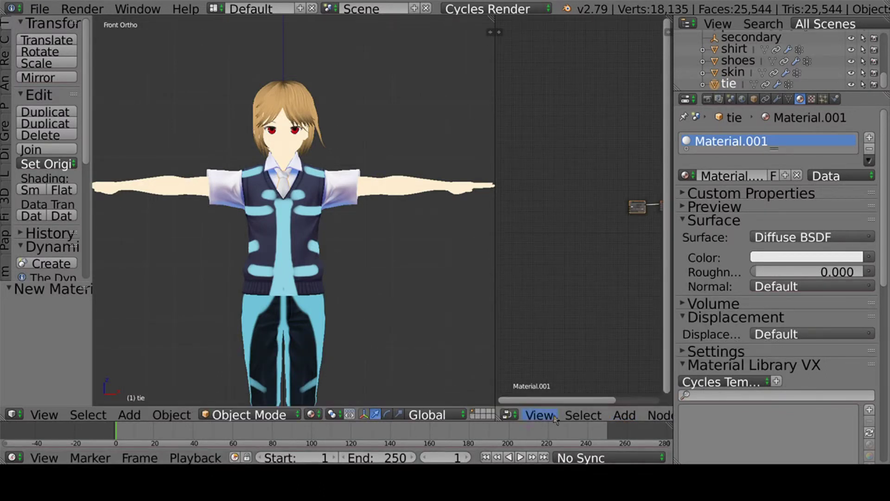
scroll(579, 279, "right", 3, "ctrl")
scroll(589, 255, "up", 1)
scroll(589, 255, "up", 2)
scroll(589, 255, "up", 1)
scroll(589, 255, "up", 2)
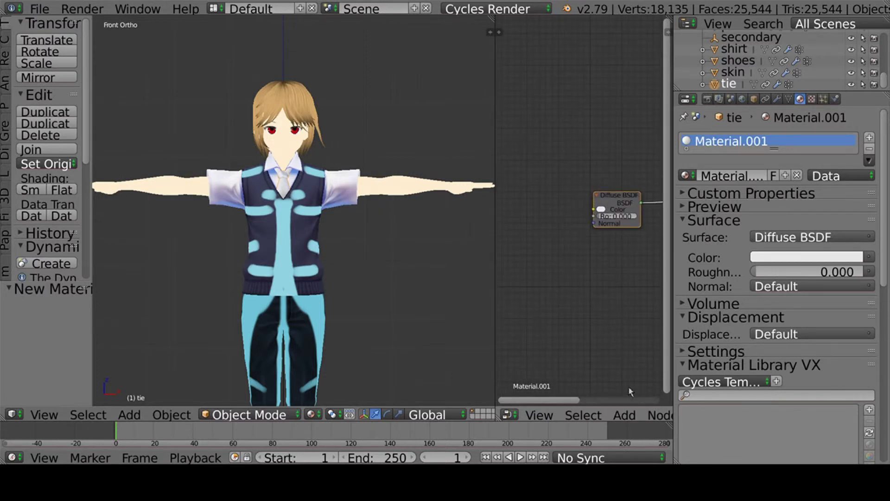
left_click(626, 415)
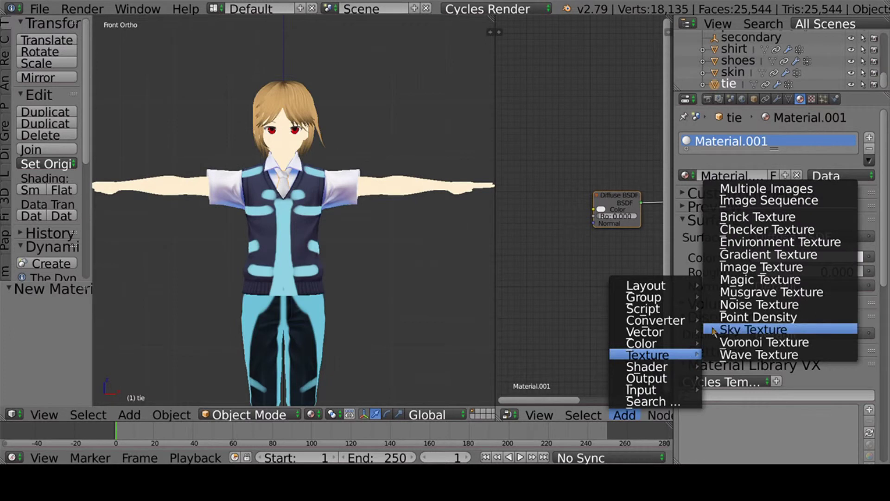
Step: Add an Image Texture node feeding the tie's Diffuse BSDF colour
left_click(760, 267)
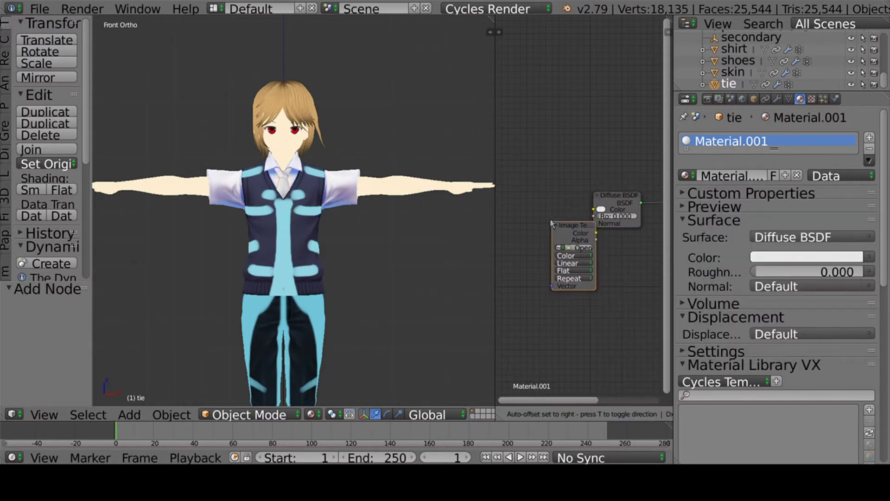
left_click(563, 217)
left_click_drag(583, 226, 594, 209)
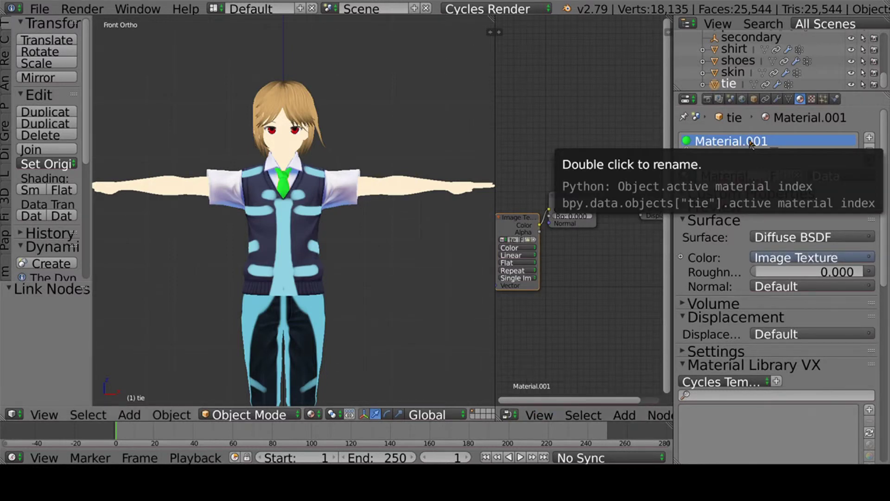
Step: Rename the tie's material to 'tie', then select the skin object
right_click(752, 143)
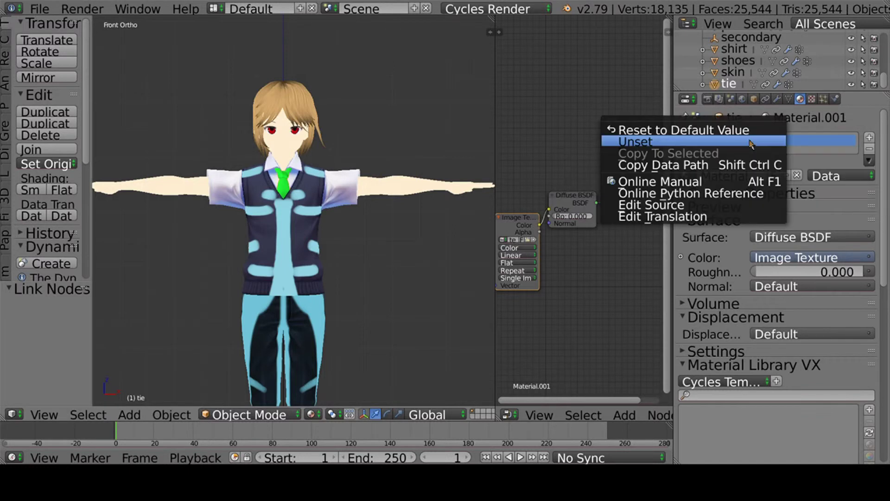
left_click(806, 132)
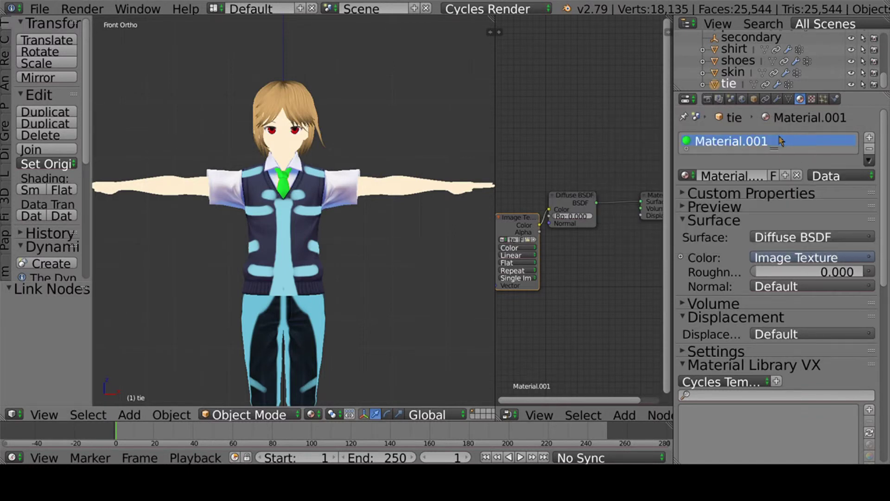
double_click(755, 144)
key("BackSpace")
type("tie")
key("Return")
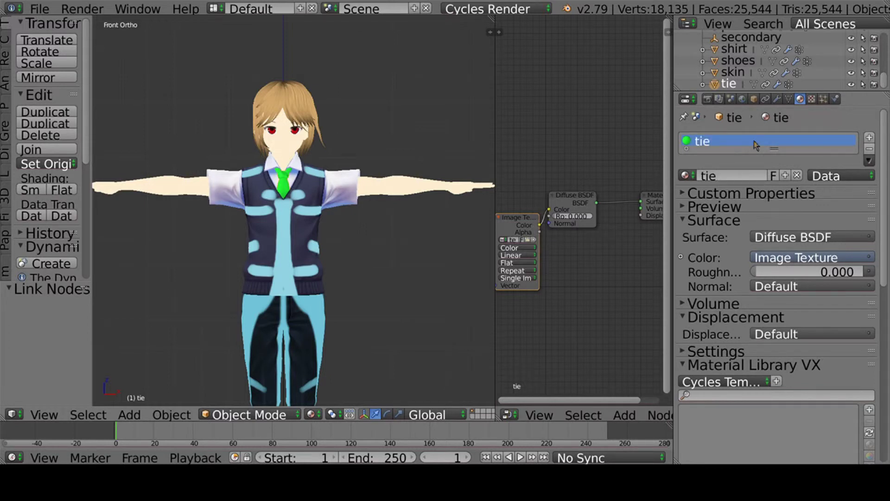
left_click(734, 73)
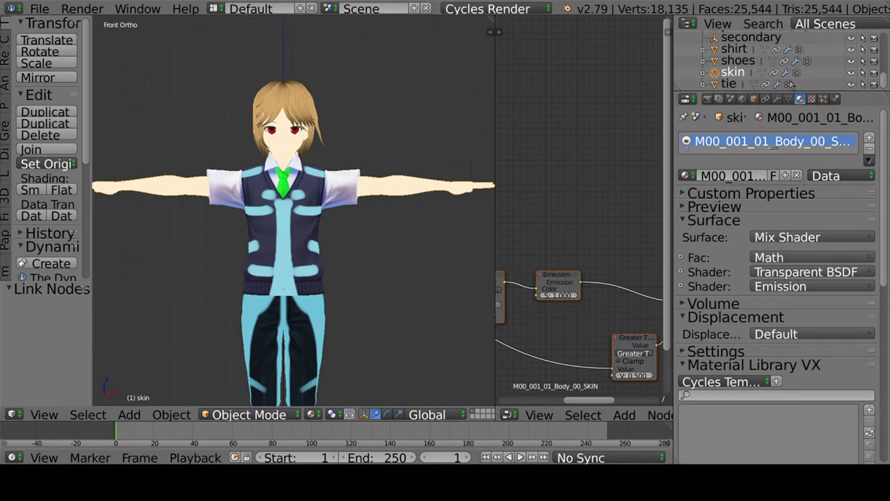
Step: Select shoes and replace its material with a new Material.001
left_click(743, 61)
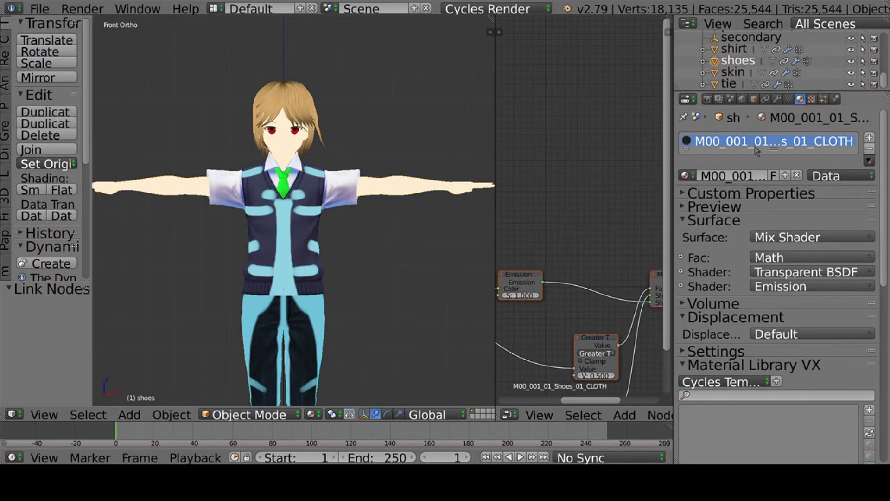
left_click(797, 176)
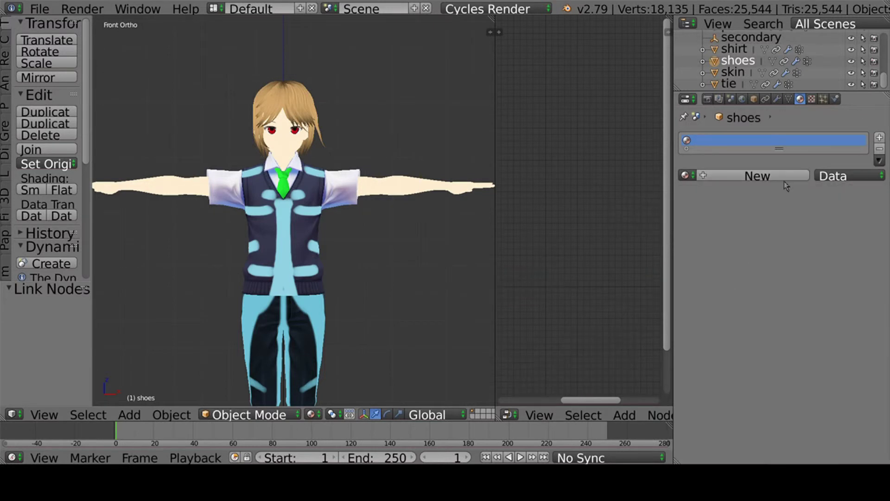
left_click(758, 182)
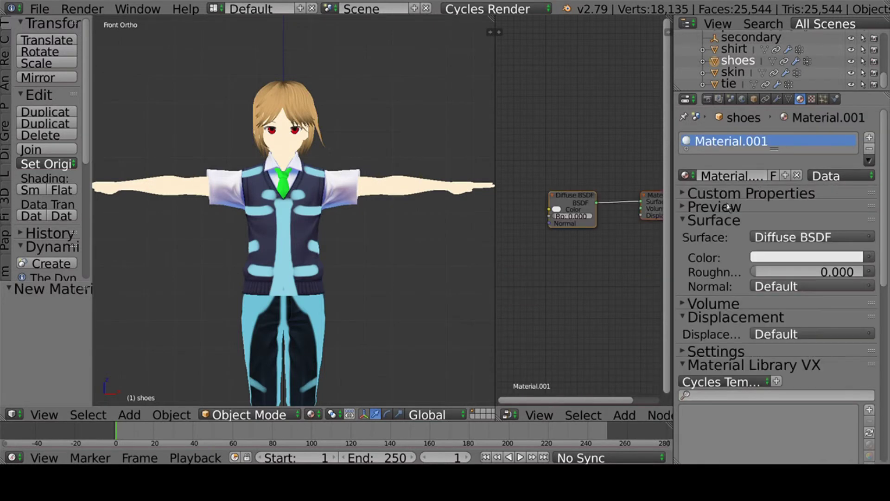
Step: Add an Image Texture node and connect its Color to the Diffuse BSDF Color
left_click(635, 417)
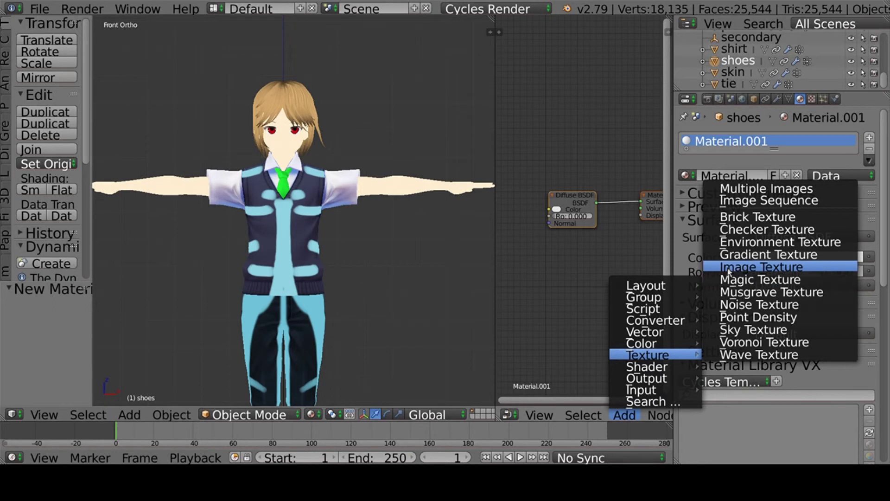
left_click(728, 273)
left_click(527, 217)
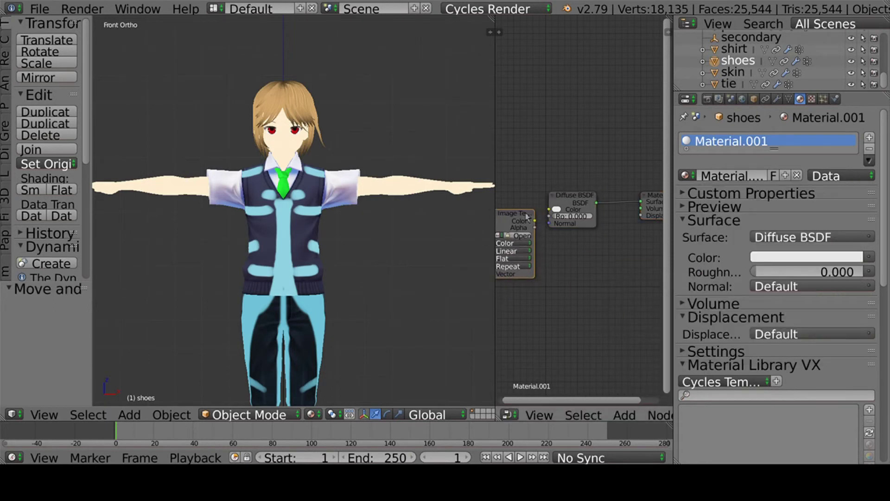
left_click_drag(534, 224, 550, 210)
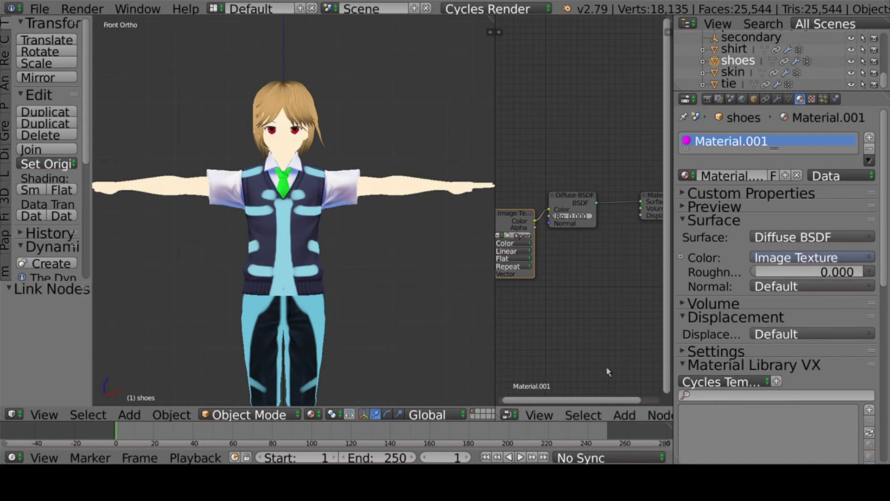
left_click(625, 417)
mouse_move(647, 367)
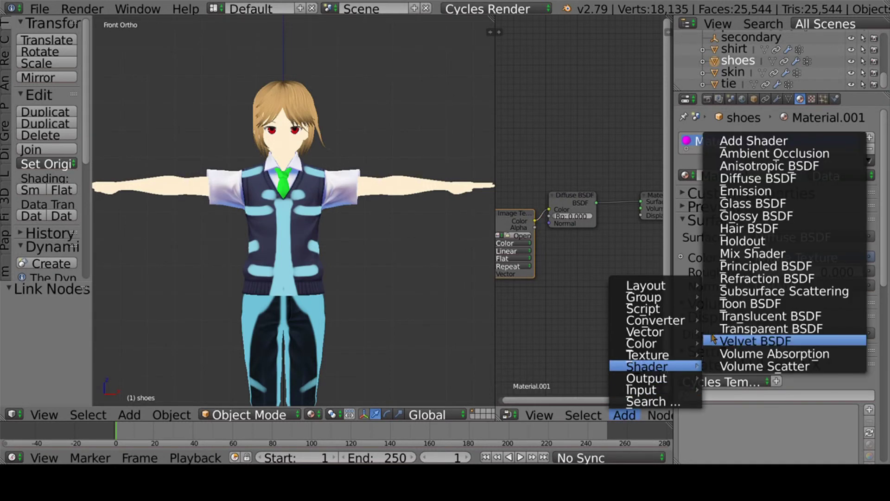
Step: Insert a Mix Shader between the shoes' Diffuse BSDF and the material output
left_click(720, 253)
left_click(643, 204)
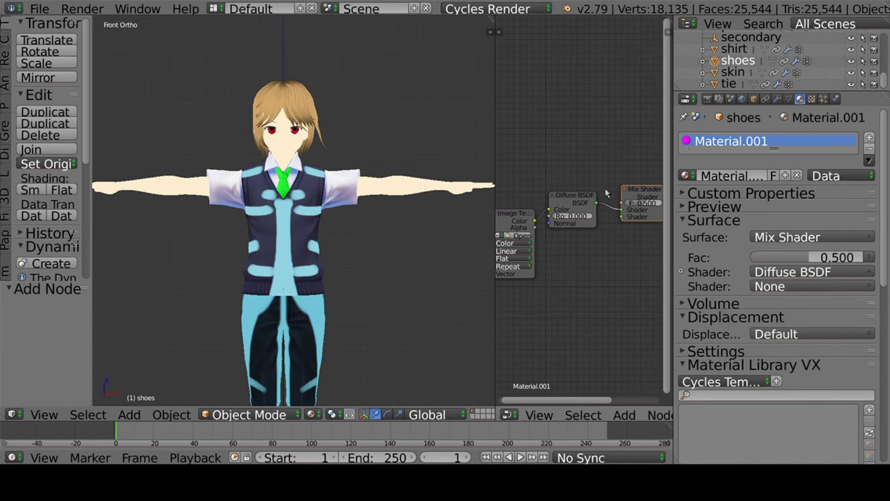
left_click(624, 415)
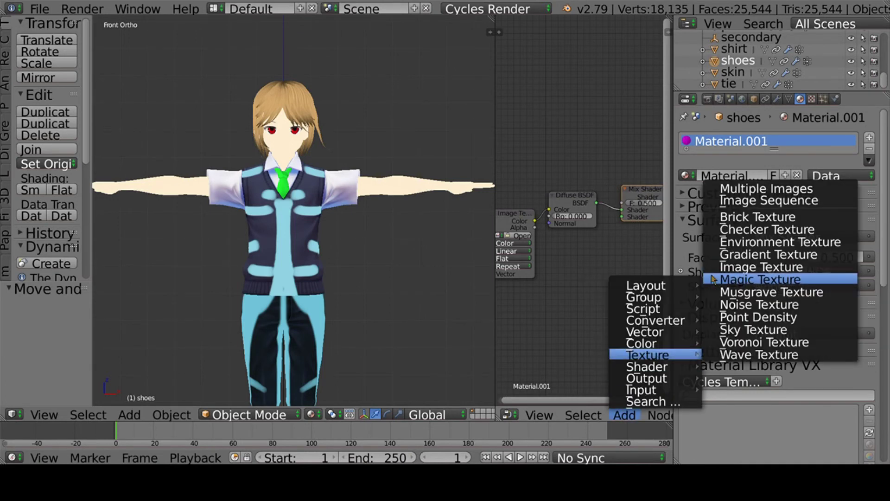
mouse_move(647, 366)
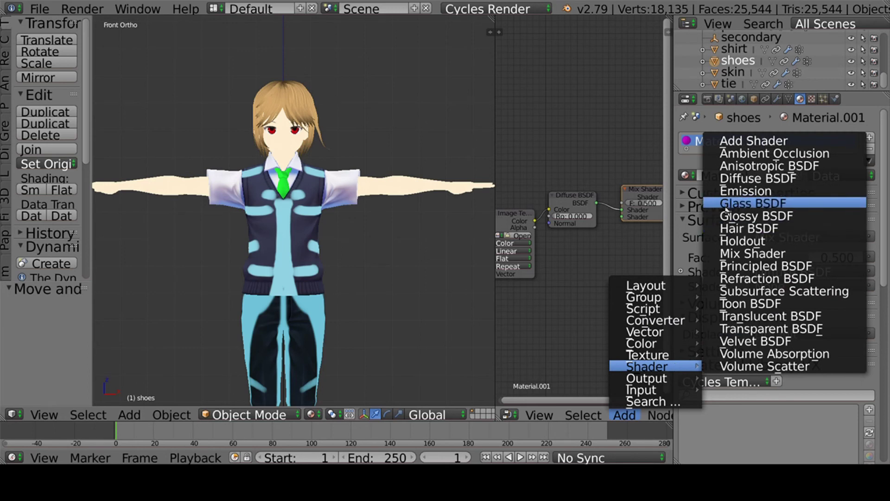
Step: Add a GGX Glossy BSDF into the mix's second input, coloured by the image texture
left_click(727, 216)
left_click(556, 251)
left_click_drag(601, 259, 622, 217)
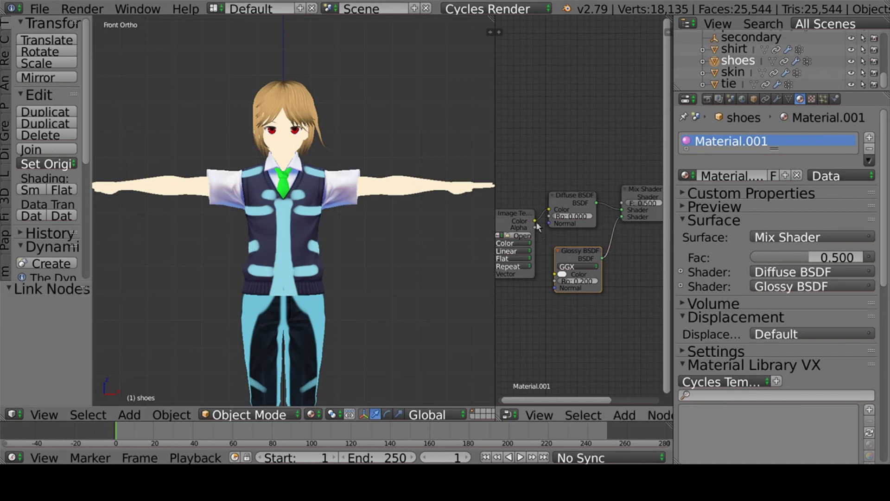
left_click_drag(535, 222, 555, 274)
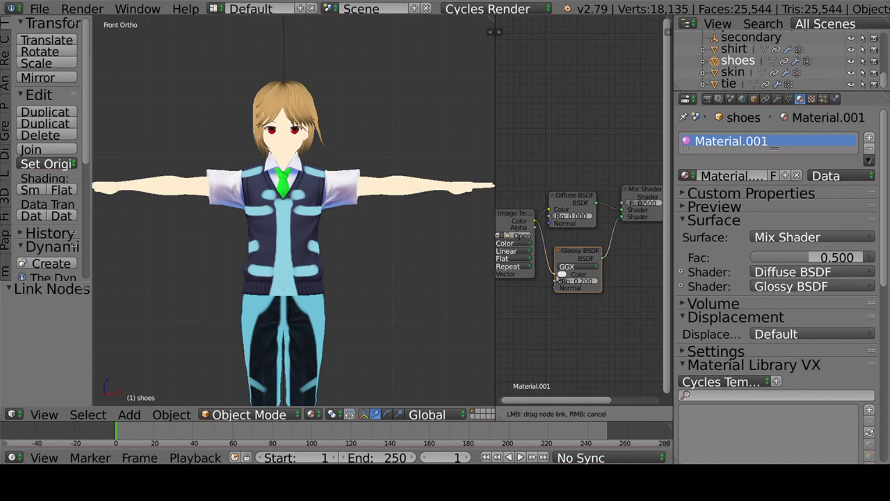